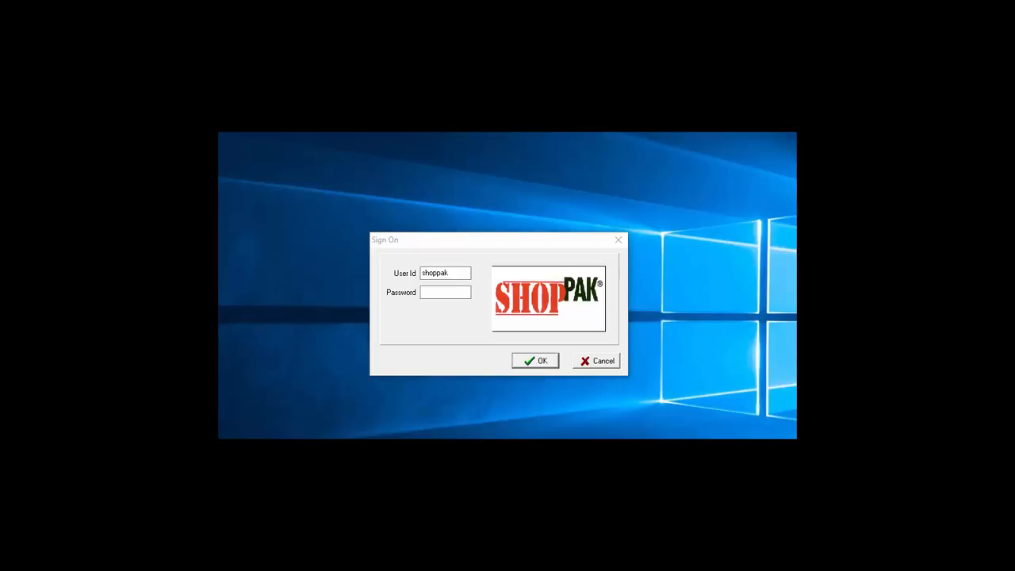
Step: Sign on to ShopPAK with the account password
{"action": "left_click", "coordinate": [450, 290]}
{"action": "type", "text": "****"}
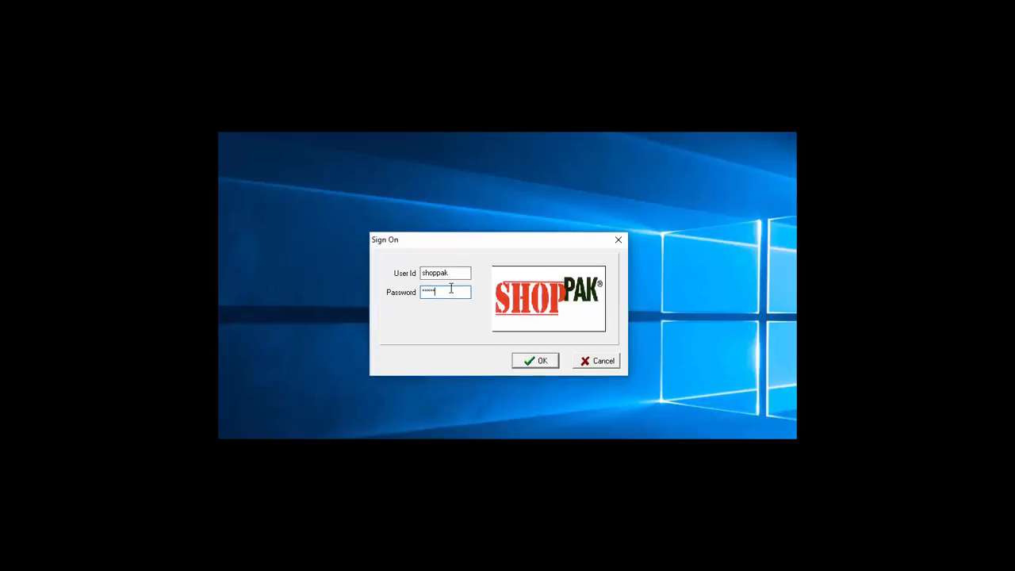
{"action": "left_click", "coordinate": [543, 362]}
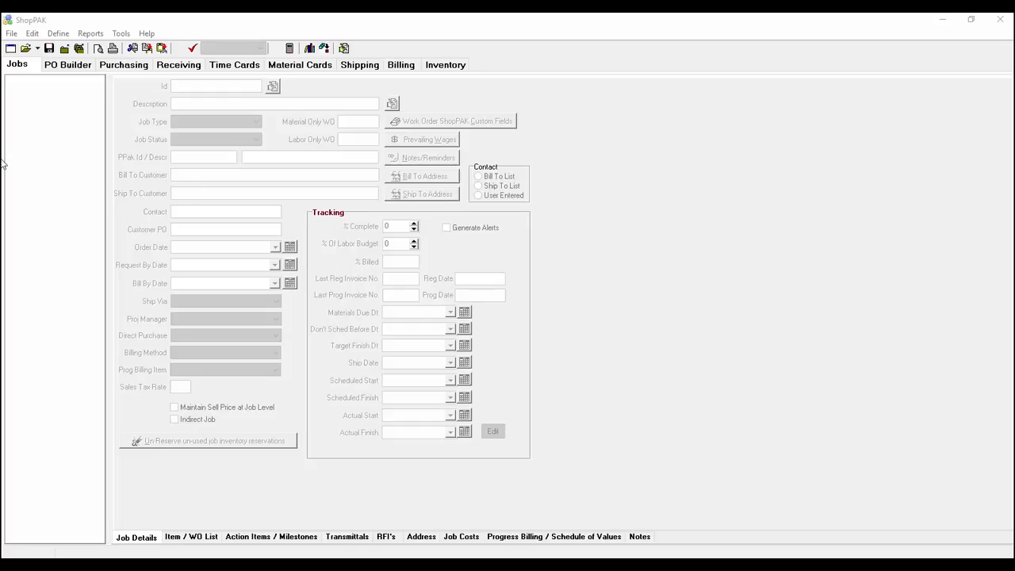
Step: Open the Employees list from the Define menu and start a new employee record
{"action": "left_click", "coordinate": [57, 34]}
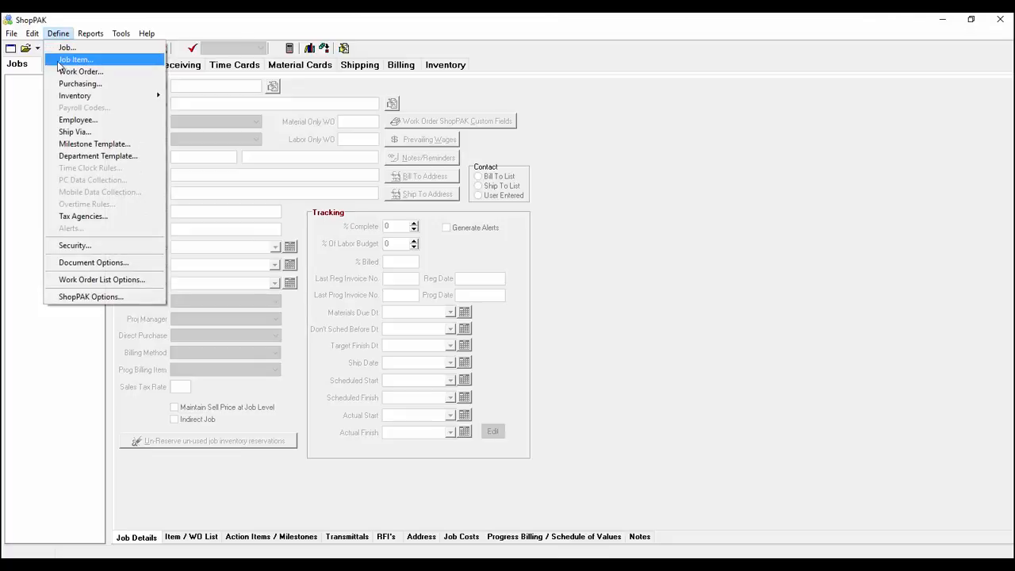
{"action": "left_click", "coordinate": [77, 124]}
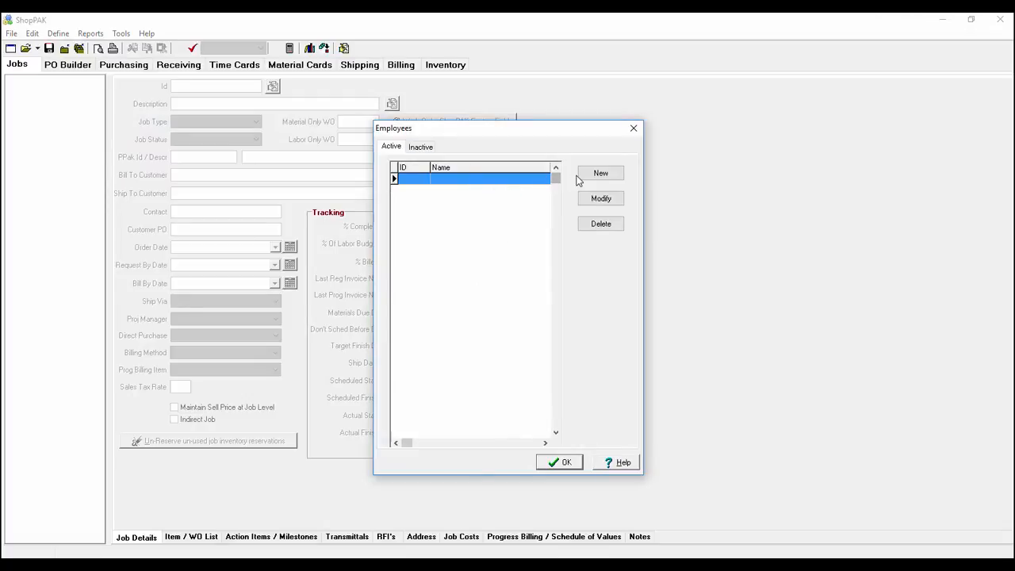
{"action": "left_click", "coordinate": [601, 174]}
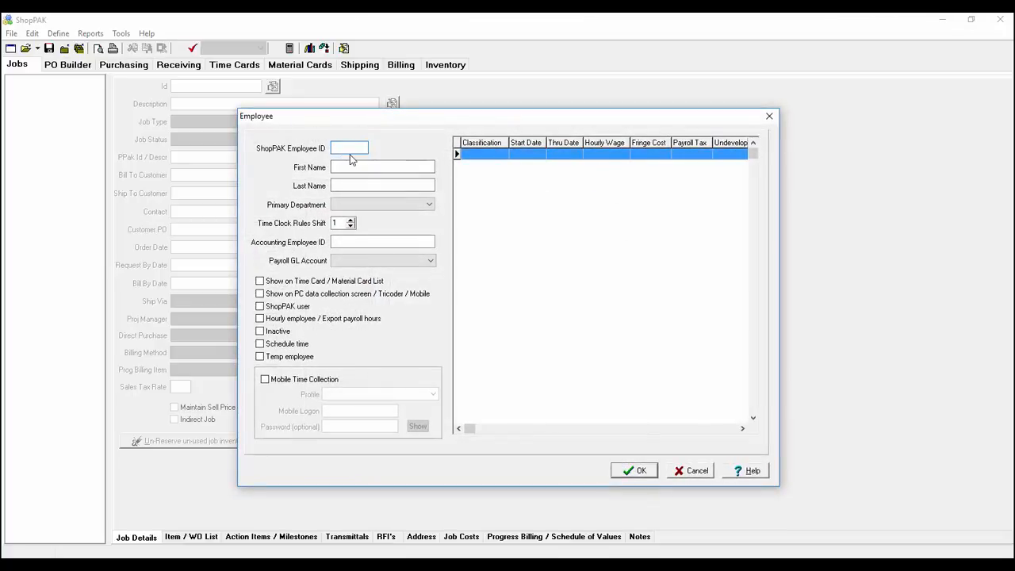
Step: Fill in the new employee's ID, first name and last name
{"action": "type", "text": "KEC"}
{"action": "key", "text": "Tab"}
{"action": "type", "text": "KAth"}
{"action": "key", "text": "BackSpace"}
{"action": "key", "text": "BackSpace"}
{"action": "key", "text": "BackSpace"}
{"action": "key", "text": "Tab"}
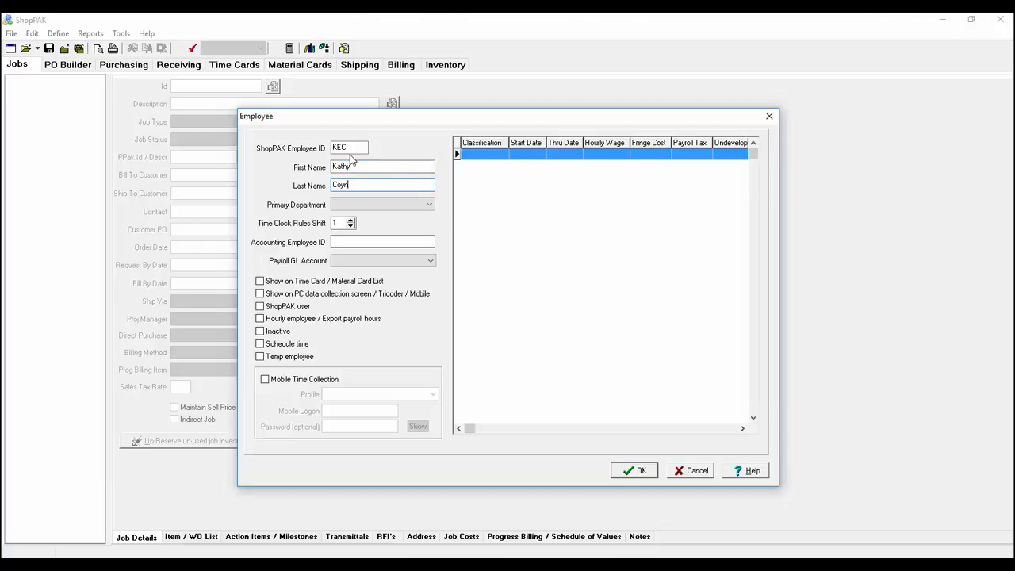
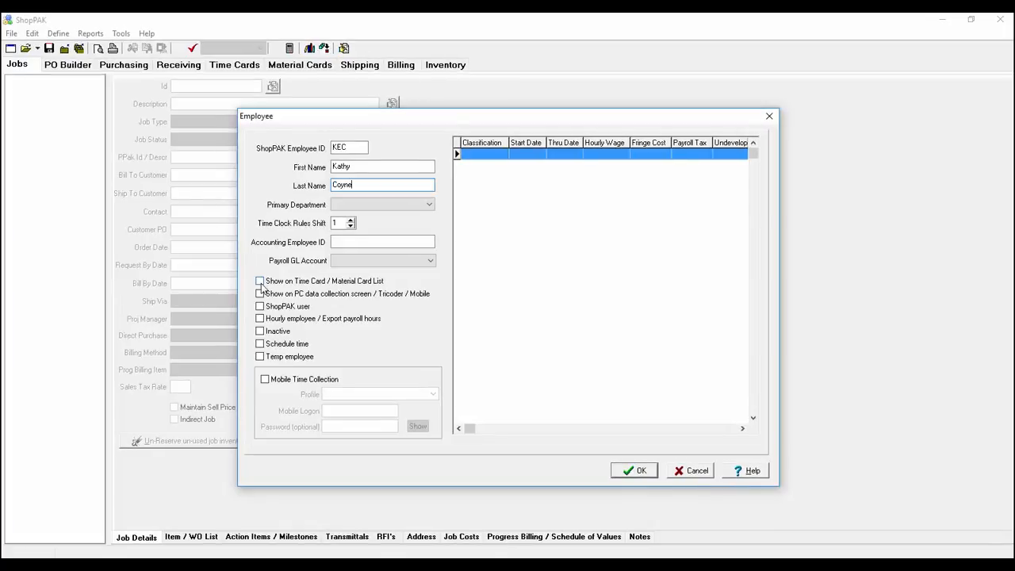
Step: Check Show on Time Card, ShopPAK user, Hourly employee and Schedule time, leaving Mobile Time Collection off
{"action": "left_click", "coordinate": [260, 283]}
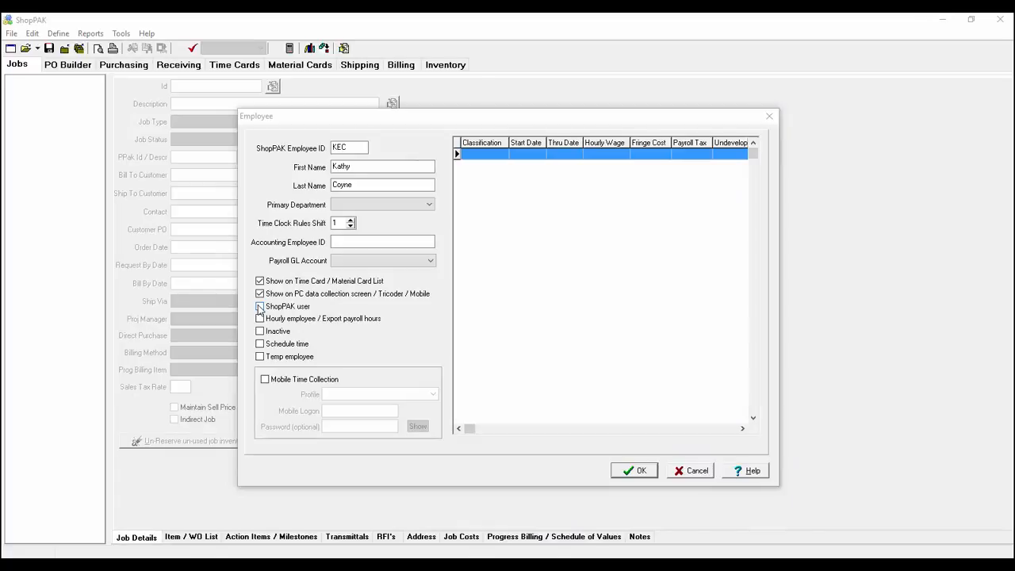
{"action": "left_click", "coordinate": [259, 306]}
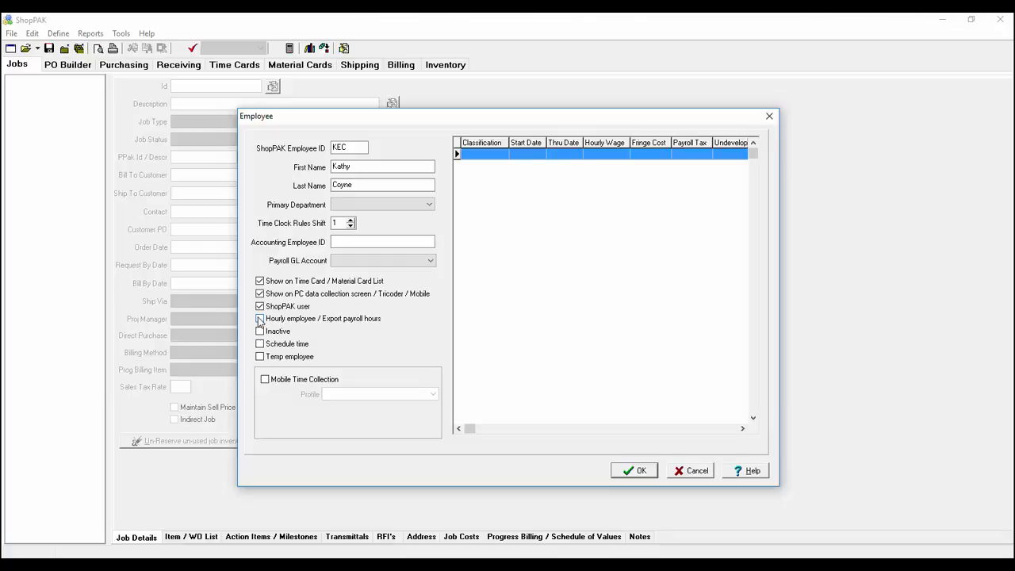
{"action": "left_click", "coordinate": [259, 320]}
{"action": "left_click", "coordinate": [259, 345]}
{"action": "left_click", "coordinate": [265, 380]}
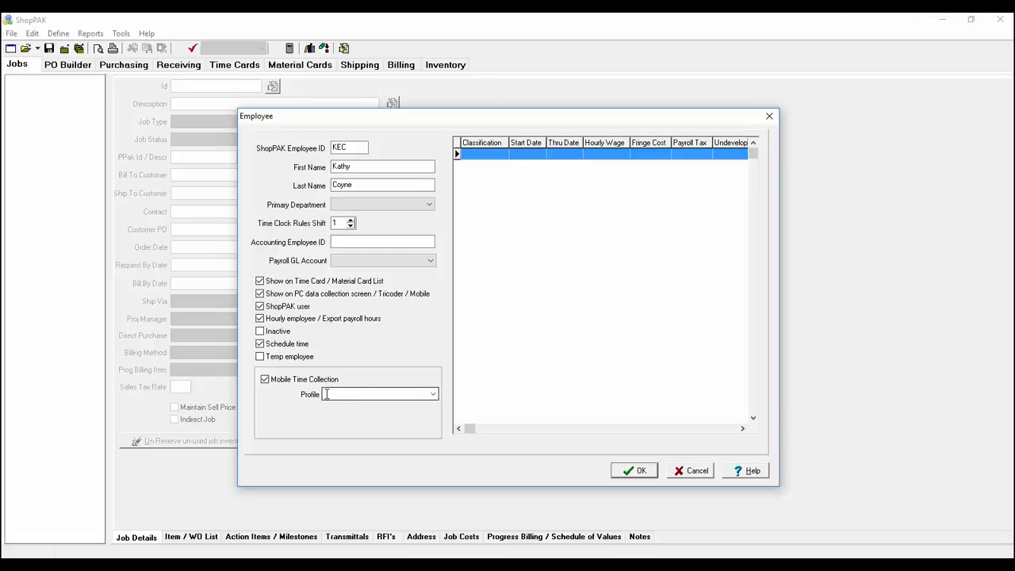
{"action": "left_click", "coordinate": [265, 380]}
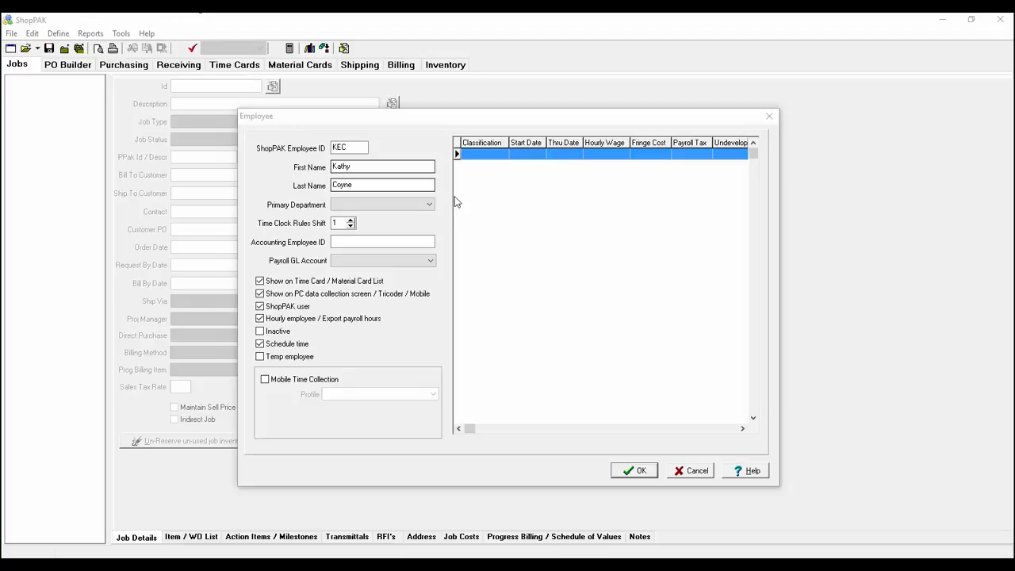
Step: Add a wage record with hourly wage 30.00, payroll tax 10.00 and 10% overhead, totalling 44.00/hr
{"action": "right_click", "coordinate": [535, 187]}
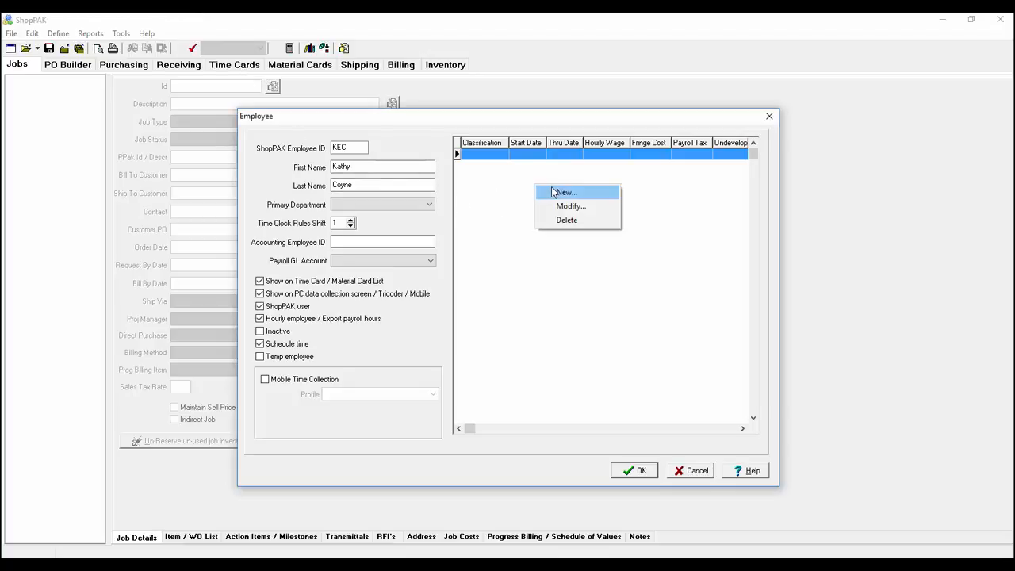
{"action": "left_click", "coordinate": [557, 193]}
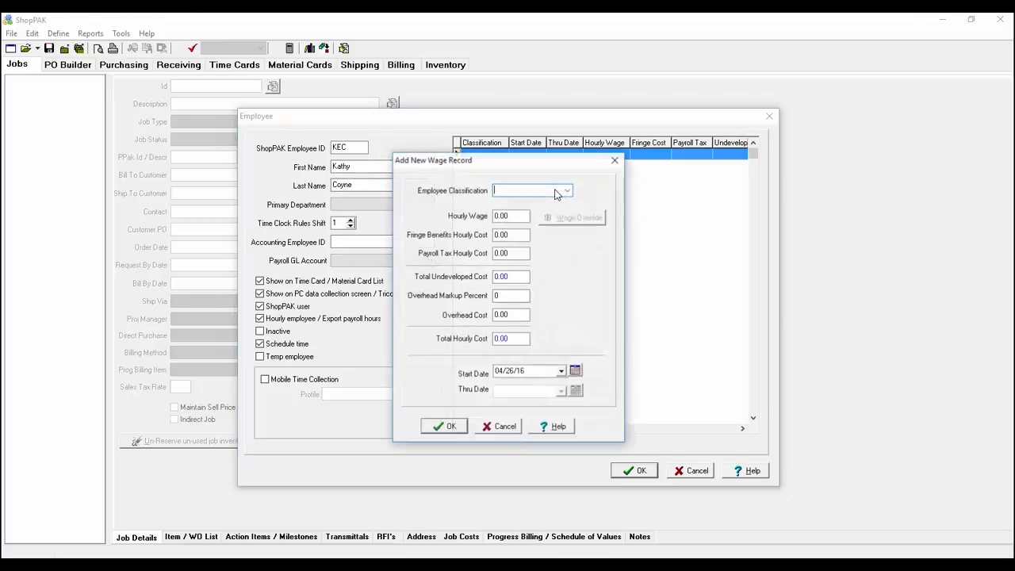
{"action": "left_click", "coordinate": [505, 215]}
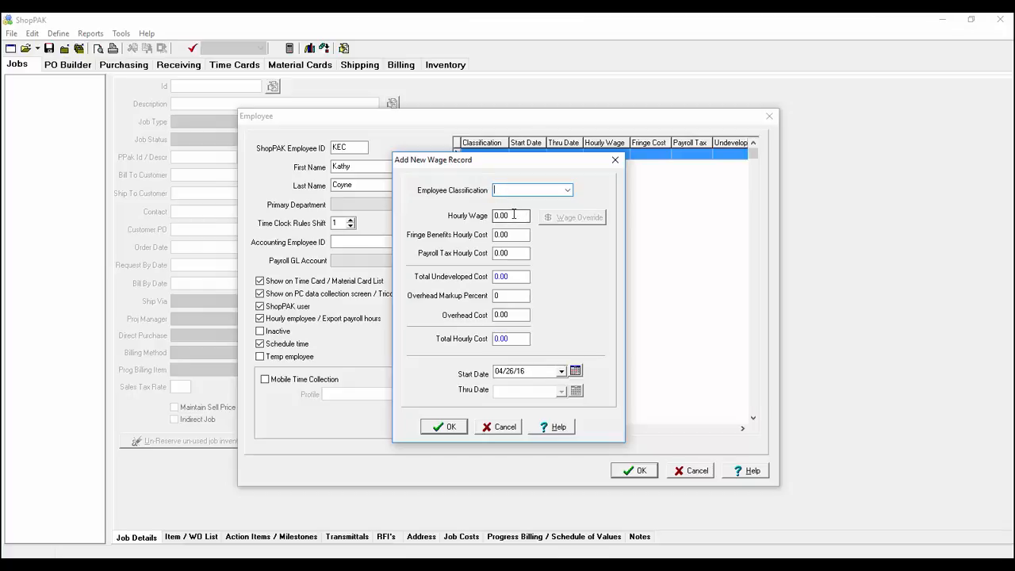
{"action": "left_click", "coordinate": [496, 216]}
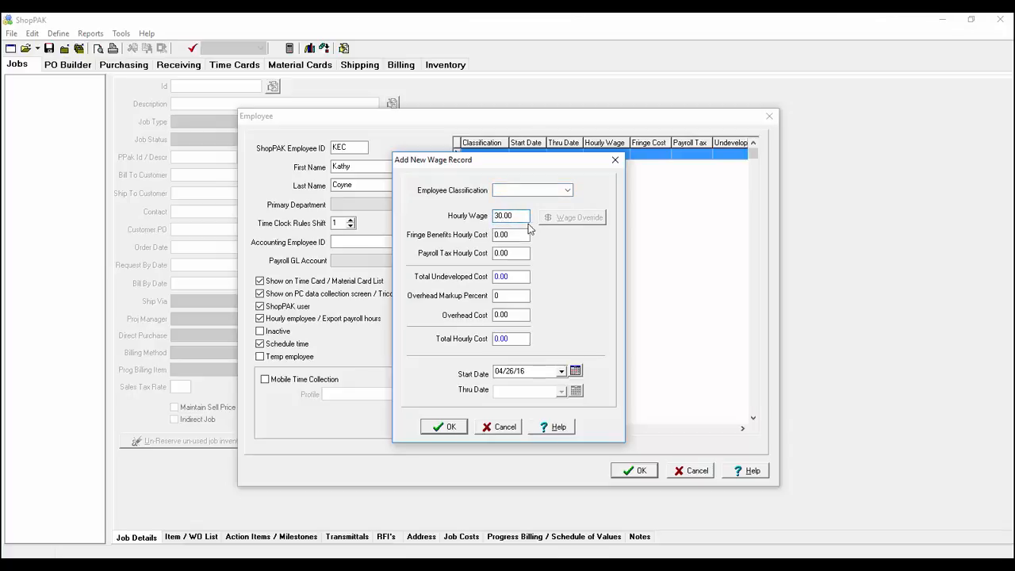
{"action": "left_click", "coordinate": [495, 252]}
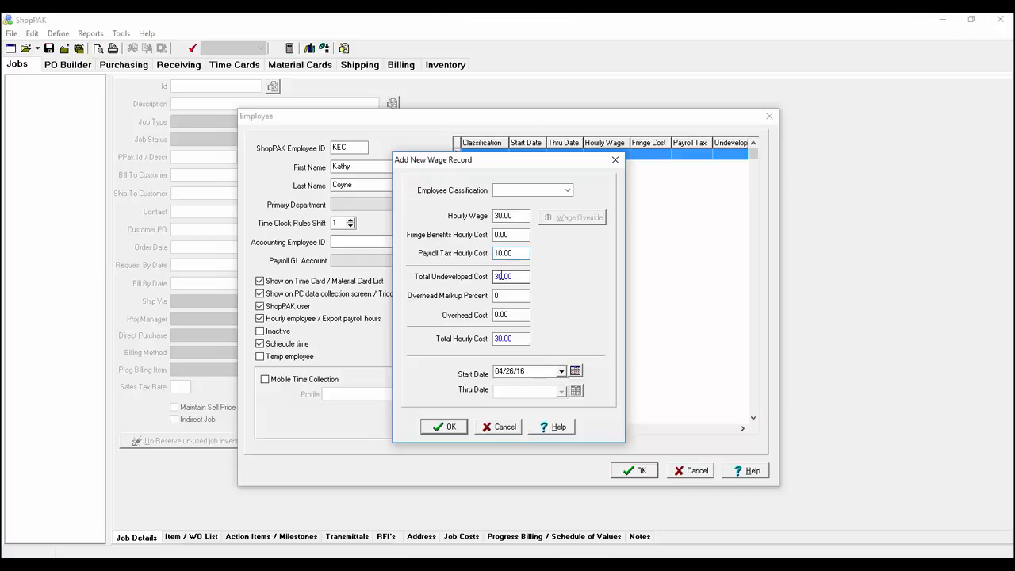
{"action": "left_click", "coordinate": [503, 276]}
{"action": "left_click", "coordinate": [497, 298]}
{"action": "key", "text": "Tab"}
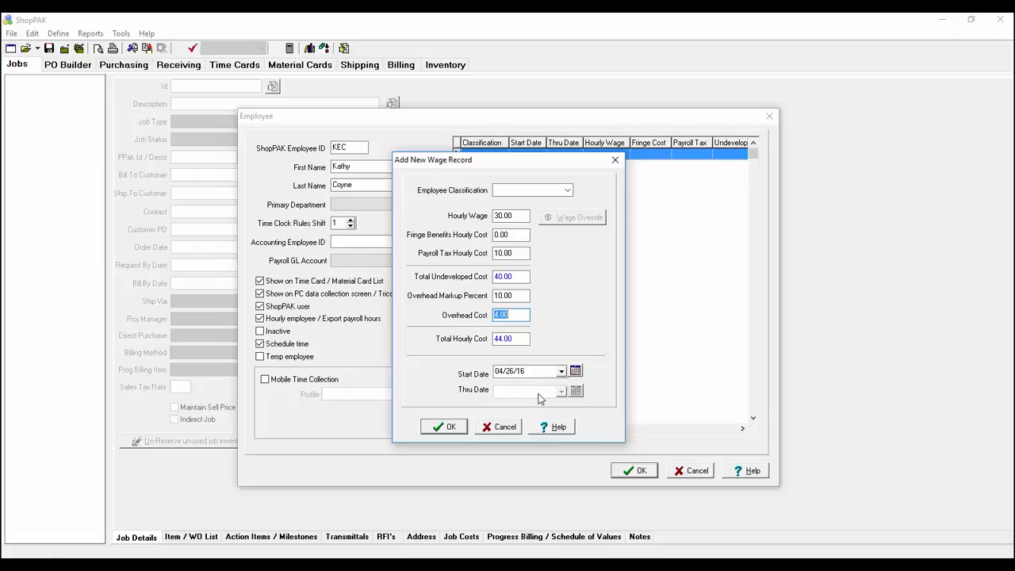
{"action": "left_click", "coordinate": [450, 429]}
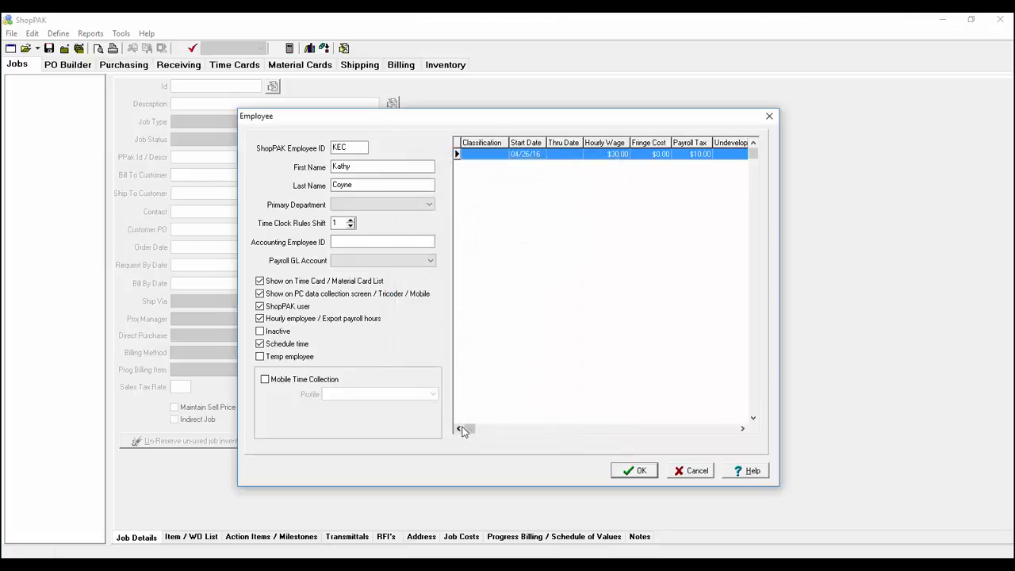
Step: Save the new employee and close the Employees list
{"action": "left_click", "coordinate": [634, 472]}
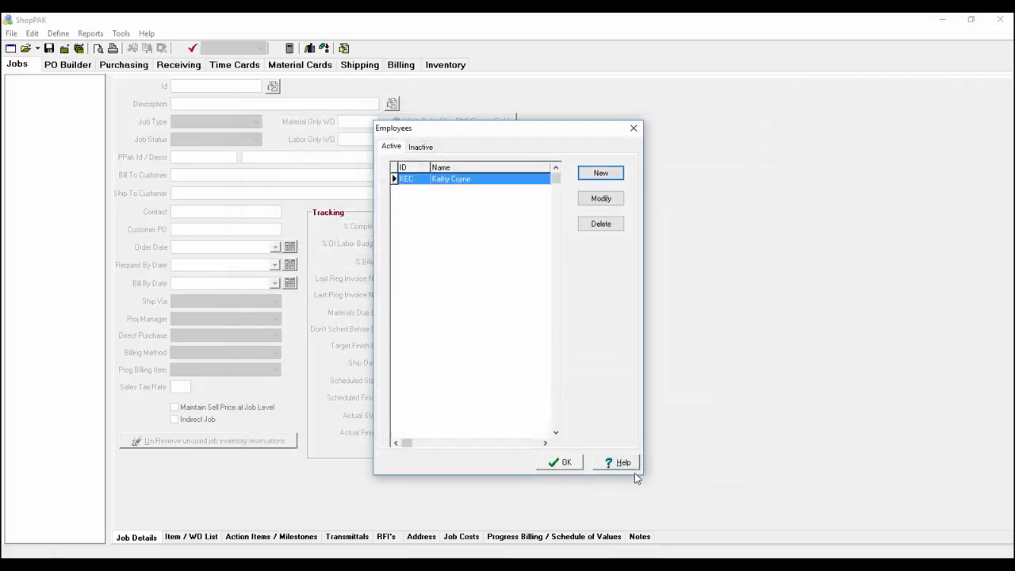
{"action": "left_click", "coordinate": [561, 463]}
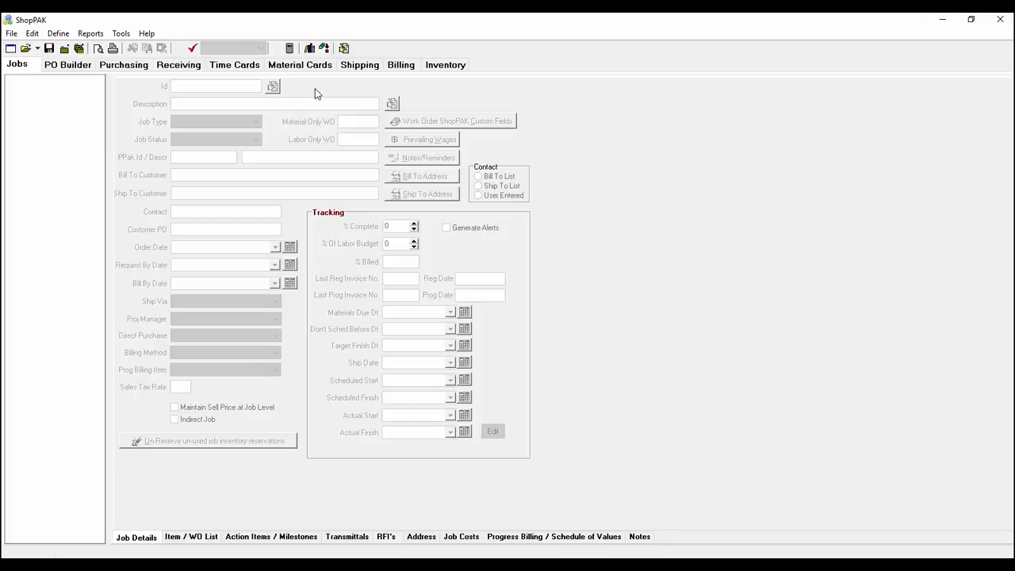
Step: In Security settings, link the new user logon to the newly added employee
{"action": "left_click", "coordinate": [64, 35]}
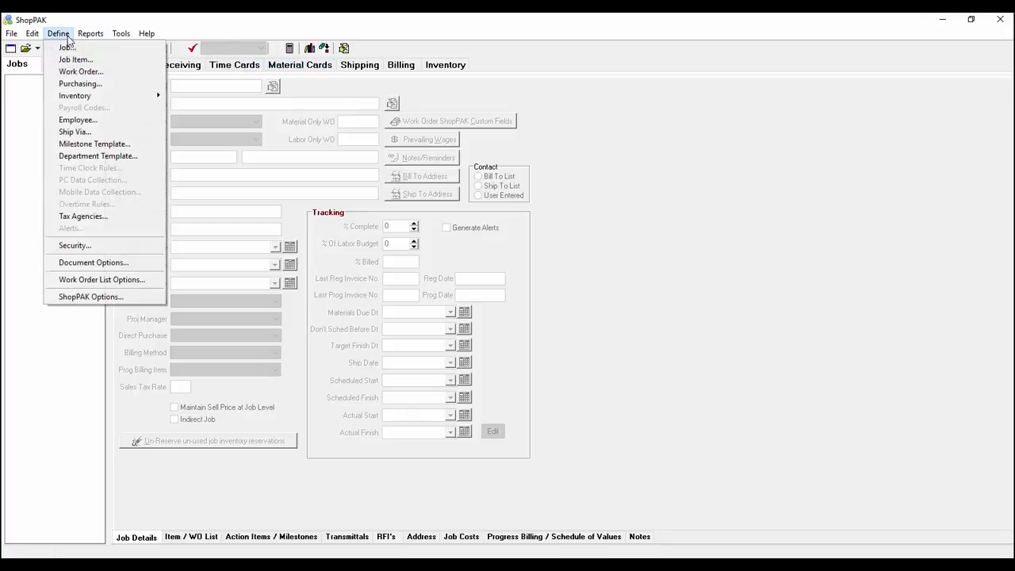
{"action": "left_click", "coordinate": [95, 248]}
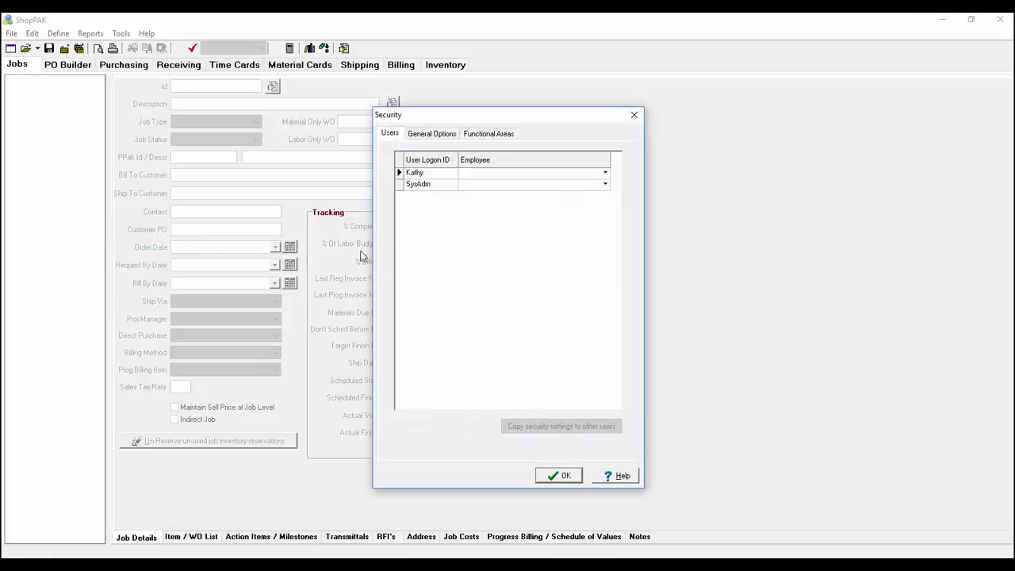
{"action": "left_click", "coordinate": [423, 175]}
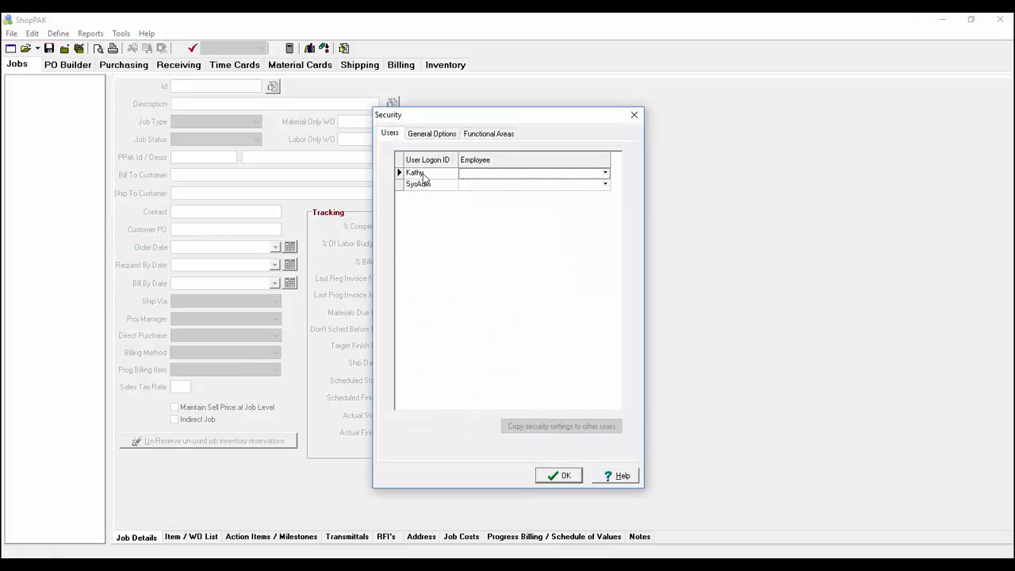
{"action": "left_click", "coordinate": [428, 185]}
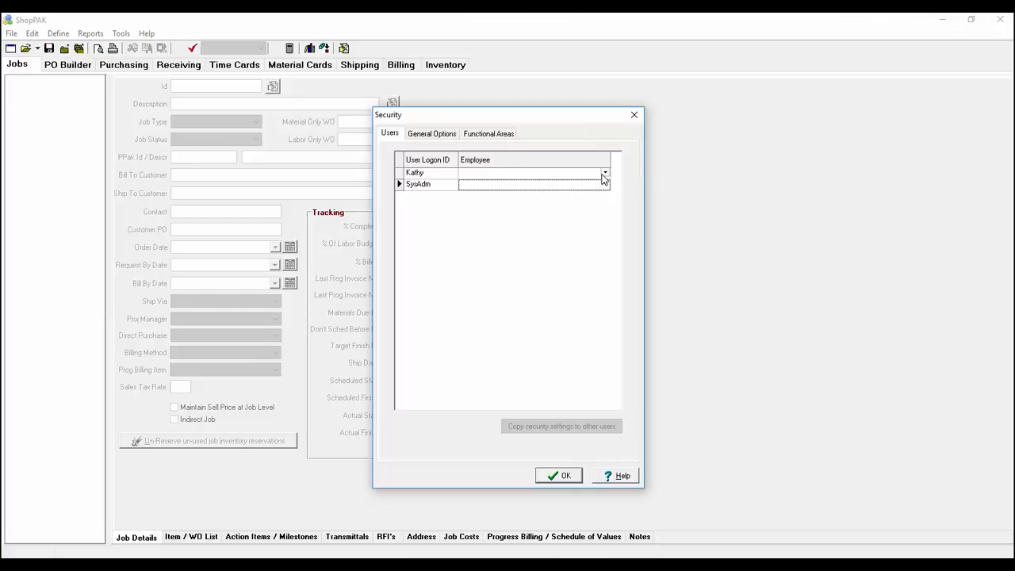
{"action": "left_click", "coordinate": [602, 173]}
{"action": "left_click", "coordinate": [525, 185]}
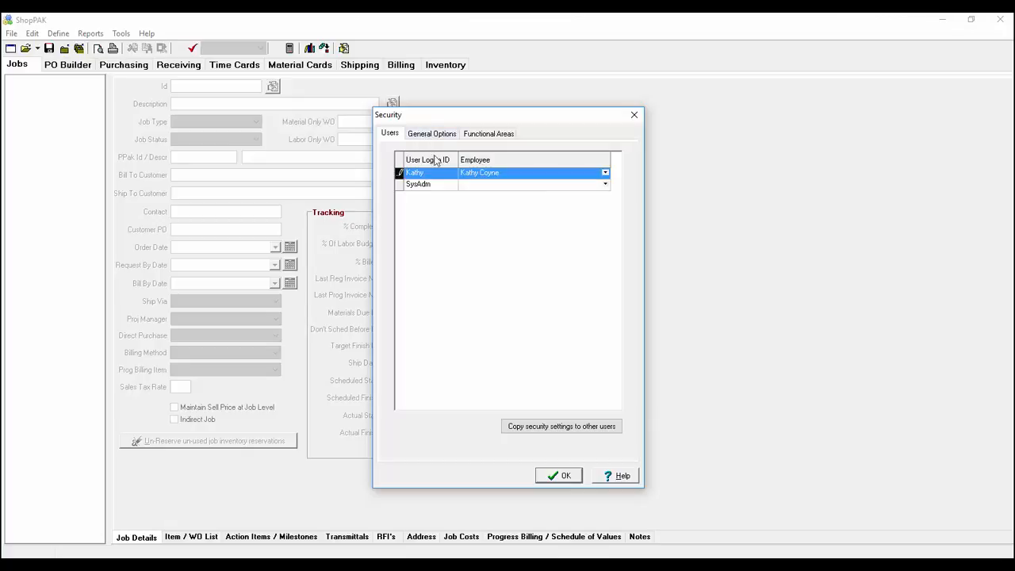
{"action": "left_click", "coordinate": [435, 140]}
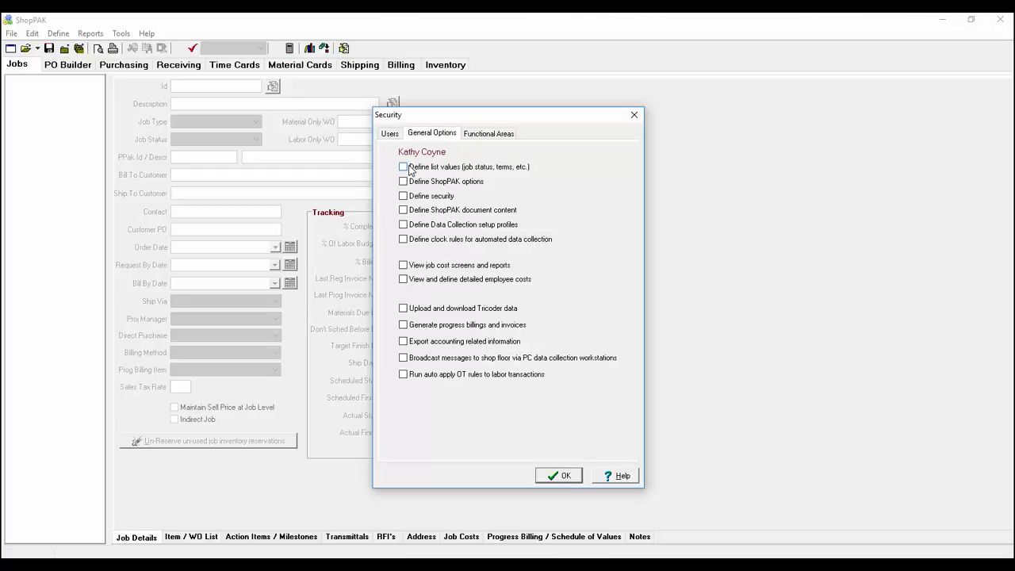
Step: Grant every General Options permission, from defining list values through auto-applying OT rules
{"action": "left_click", "coordinate": [404, 167]}
{"action": "left_click", "coordinate": [404, 181]}
{"action": "left_click", "coordinate": [403, 196]}
{"action": "left_click", "coordinate": [404, 210]}
{"action": "left_click", "coordinate": [404, 224]}
{"action": "left_click", "coordinate": [404, 239]}
{"action": "left_click", "coordinate": [403, 265]}
{"action": "left_click", "coordinate": [404, 280]}
{"action": "left_click", "coordinate": [404, 308]}
{"action": "left_click", "coordinate": [403, 324]}
{"action": "left_click", "coordinate": [404, 341]}
{"action": "left_click", "coordinate": [403, 358]}
{"action": "left_click", "coordinate": [403, 374]}
{"action": "left_click", "coordinate": [487, 134]}
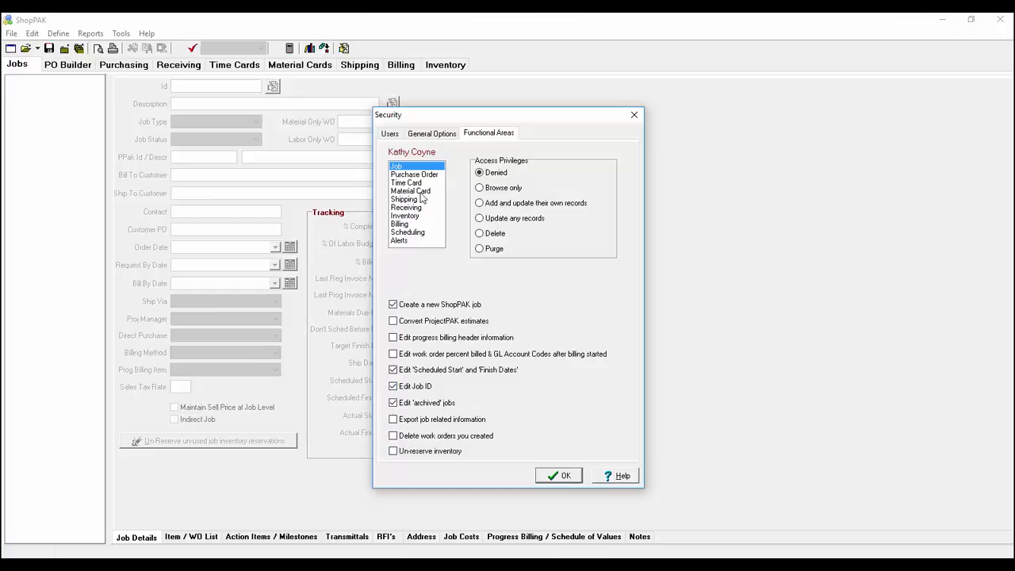
Step: Give Job Delete access, Purchase Order update-any-records access and Receiving Delete access
{"action": "left_click", "coordinate": [480, 234]}
{"action": "left_click", "coordinate": [426, 175]}
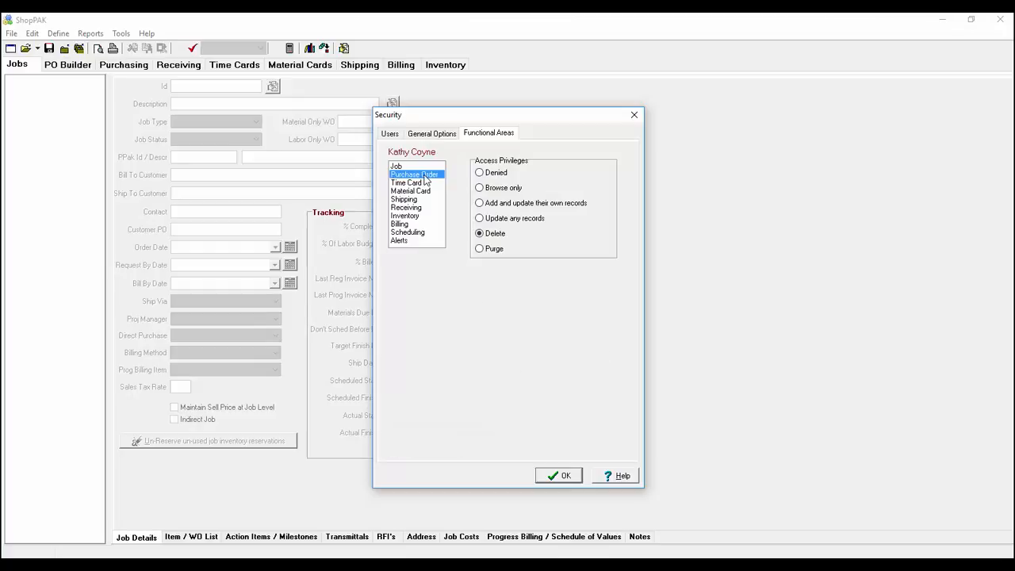
{"action": "left_click", "coordinate": [479, 218]}
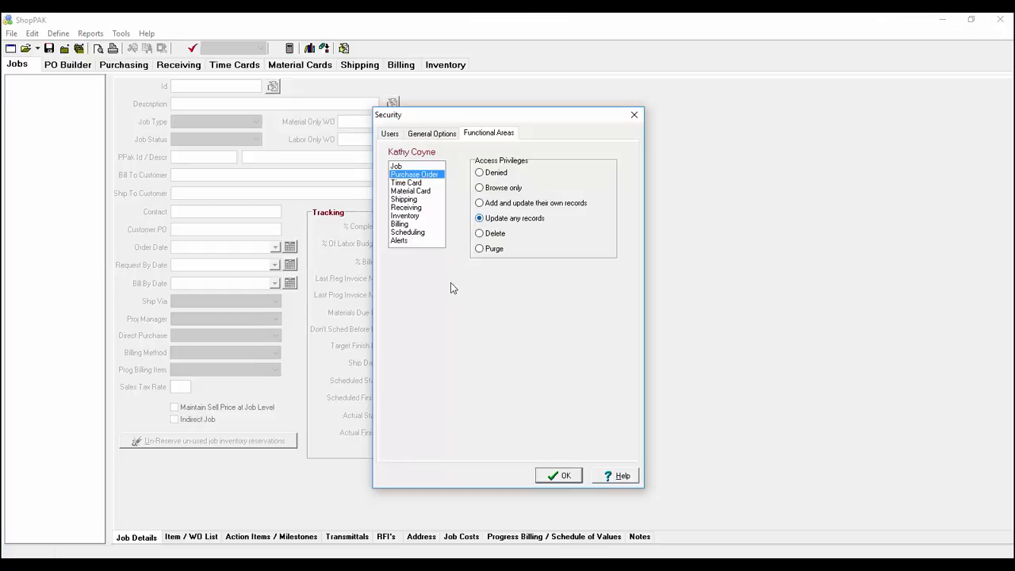
{"action": "left_click", "coordinate": [411, 224]}
{"action": "left_click", "coordinate": [412, 183]}
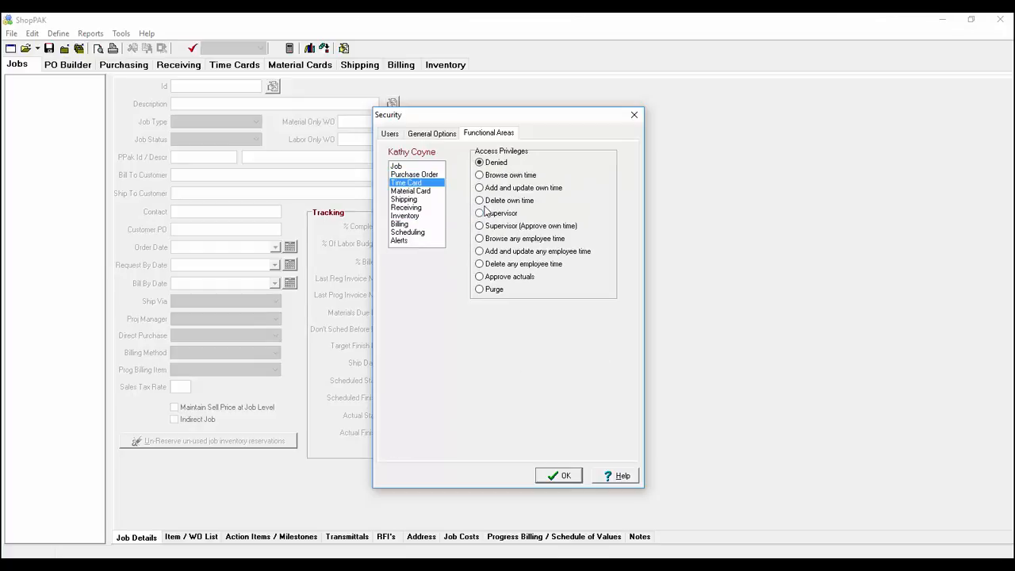
{"action": "left_click", "coordinate": [434, 191]}
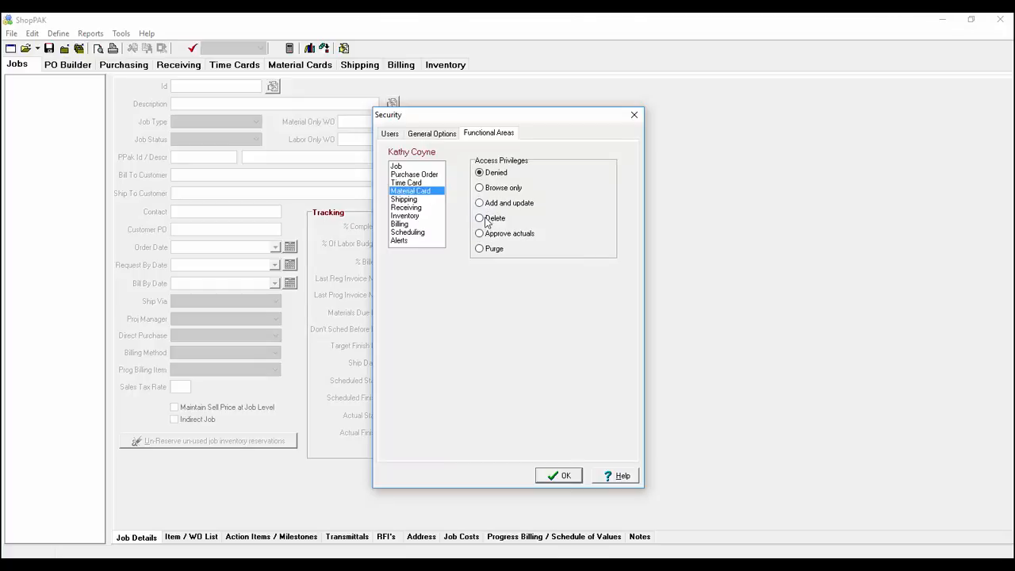
{"action": "left_click", "coordinate": [426, 200]}
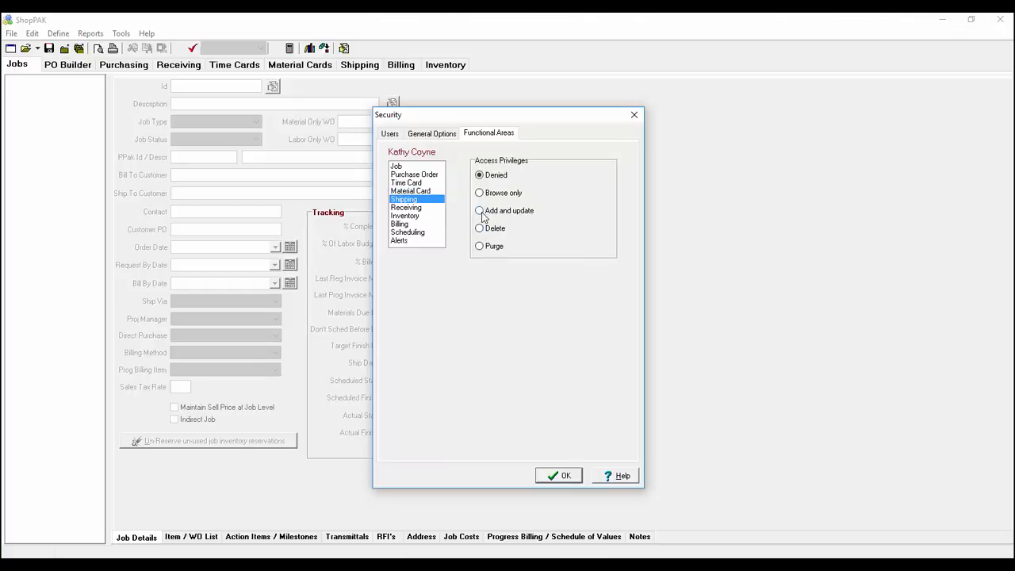
{"action": "left_click", "coordinate": [406, 209]}
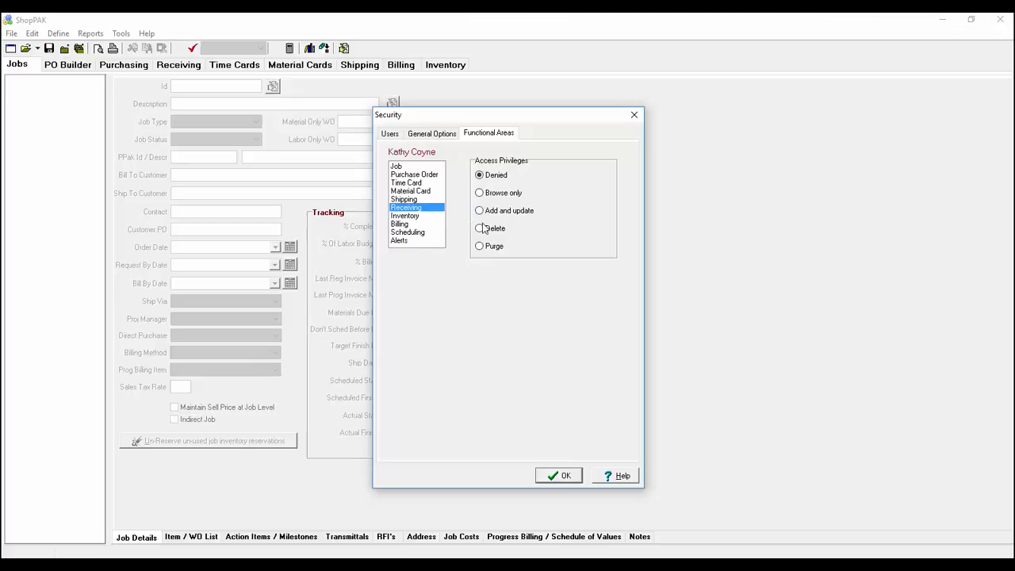
{"action": "left_click", "coordinate": [479, 229]}
Step: Give Inventory and Billing Delete access, allow trial schedules and deleting any alerts, then save
{"action": "left_click", "coordinate": [420, 217]}
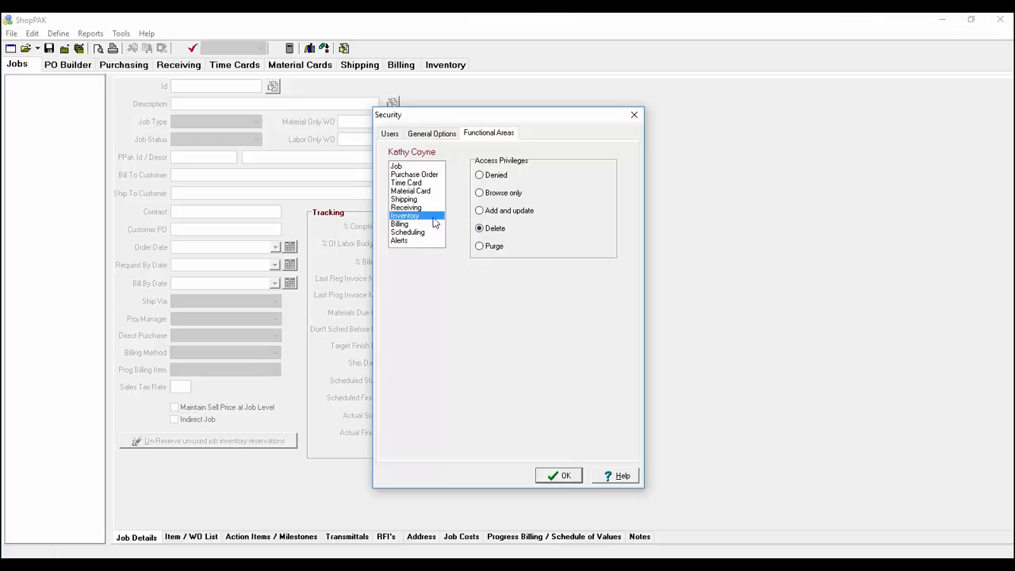
{"action": "left_click", "coordinate": [489, 231]}
{"action": "left_click", "coordinate": [414, 225]}
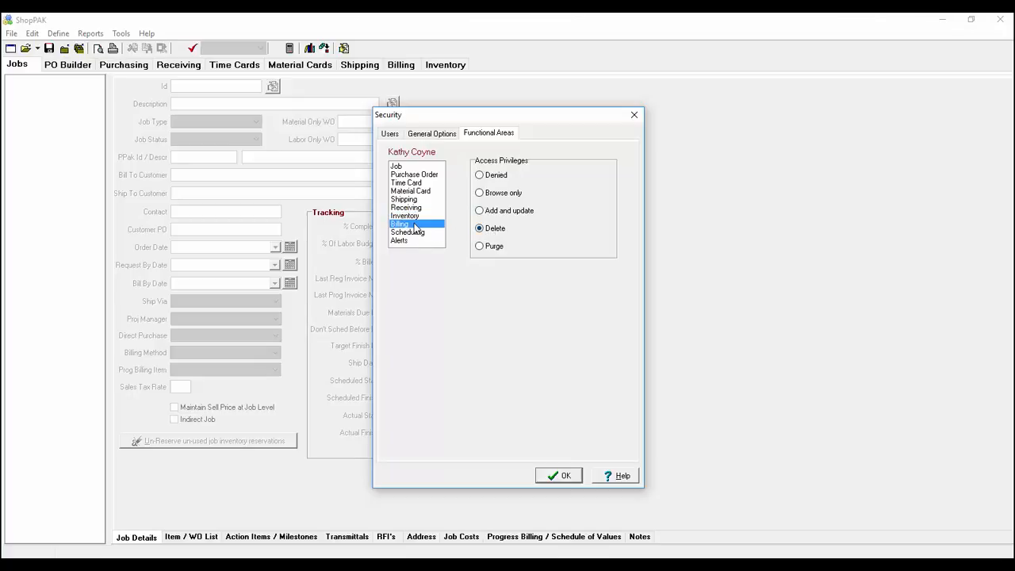
{"action": "left_click", "coordinate": [476, 230]}
{"action": "left_click", "coordinate": [428, 232]}
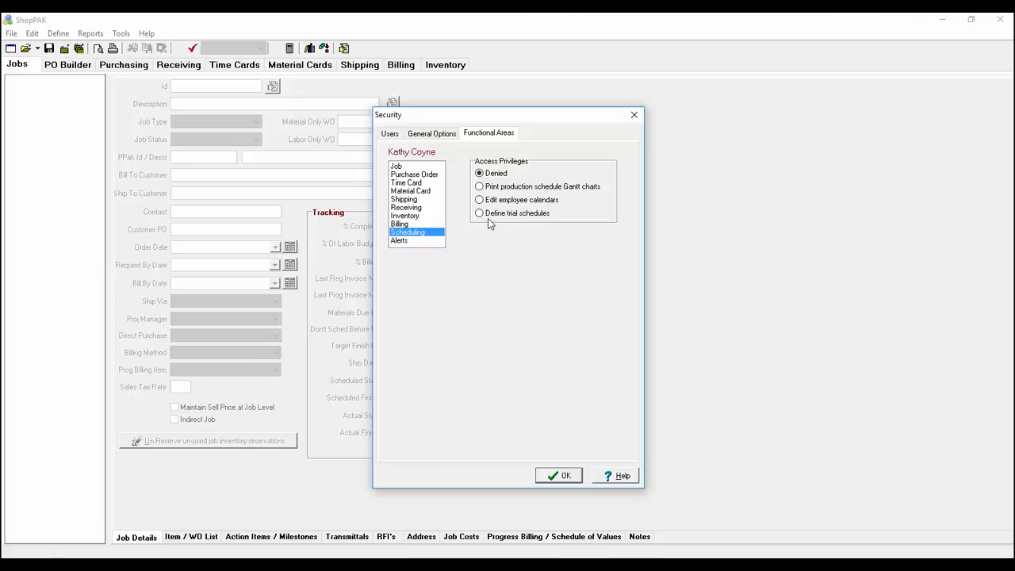
{"action": "left_click", "coordinate": [487, 215]}
{"action": "left_click", "coordinate": [408, 240]}
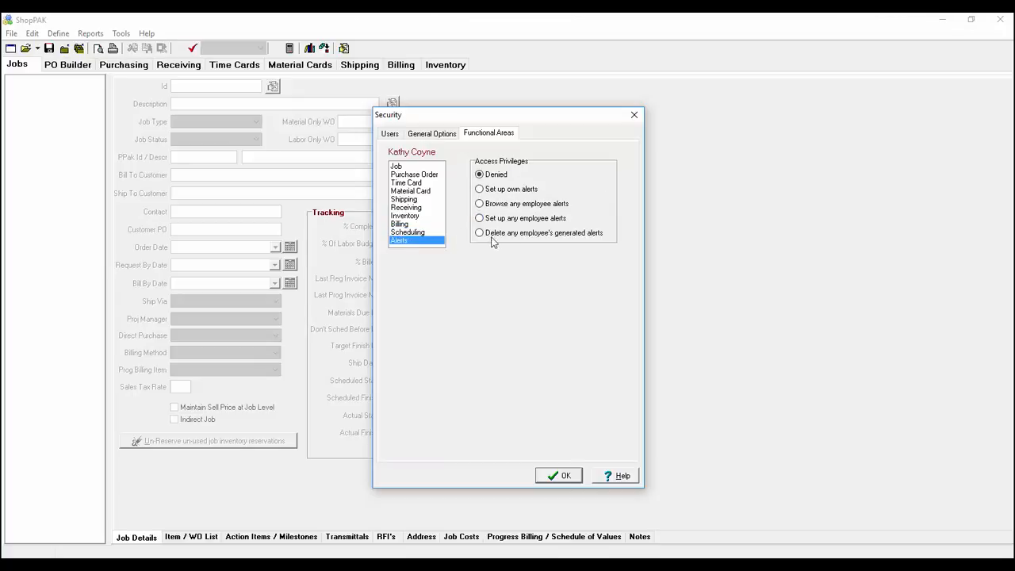
{"action": "left_click", "coordinate": [483, 234]}
{"action": "left_click", "coordinate": [563, 478]}
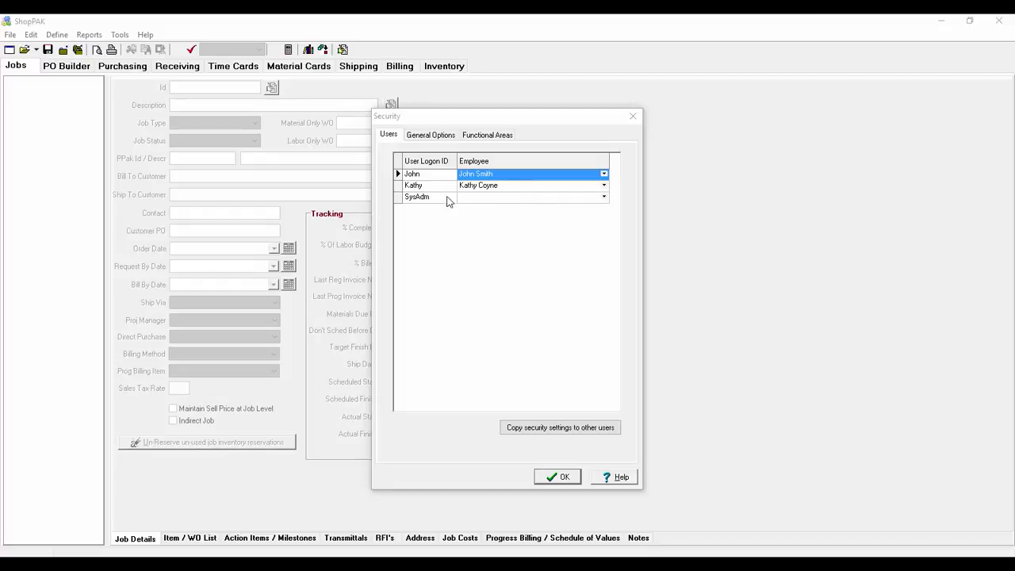
Step: Copy the configured user's security settings to the other employee user
{"action": "left_click", "coordinate": [393, 174]}
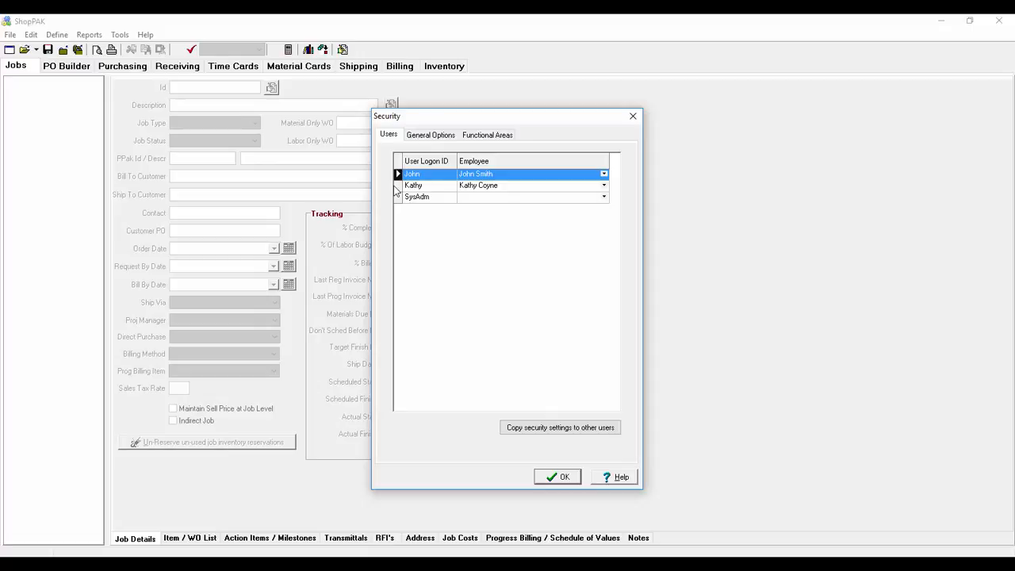
{"action": "left_click", "coordinate": [401, 187]}
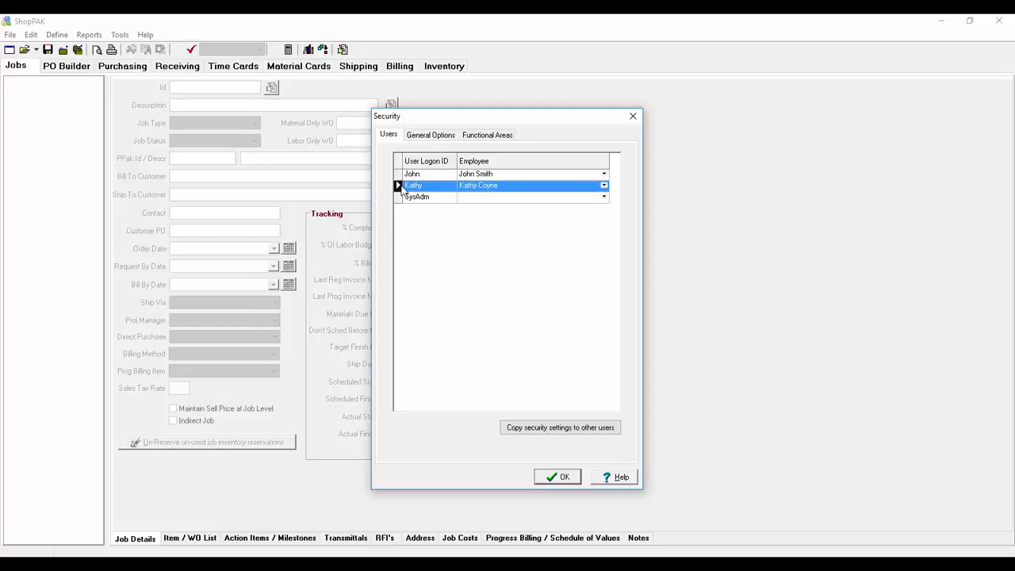
{"action": "left_click", "coordinate": [545, 432]}
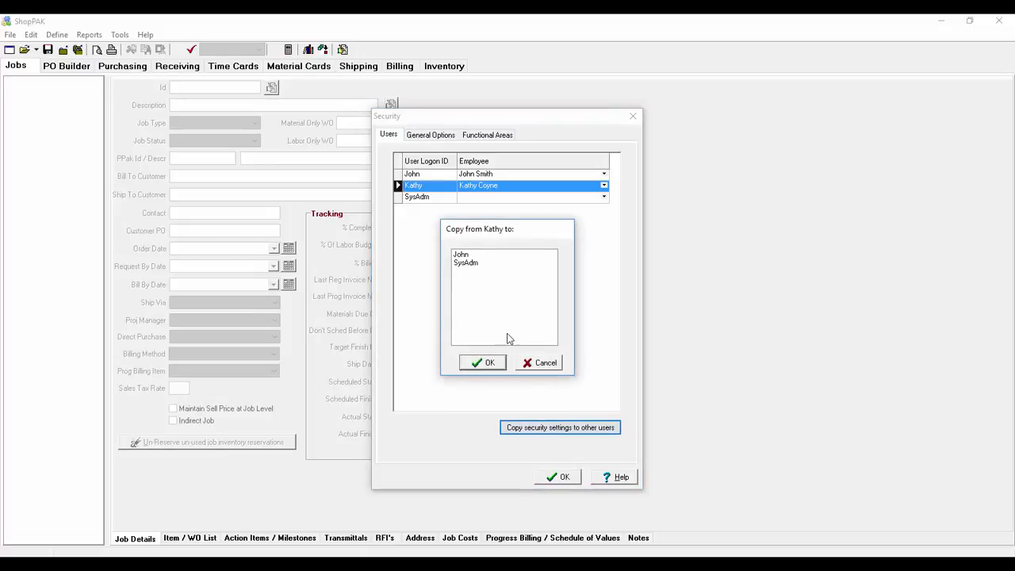
{"action": "left_click", "coordinate": [464, 255]}
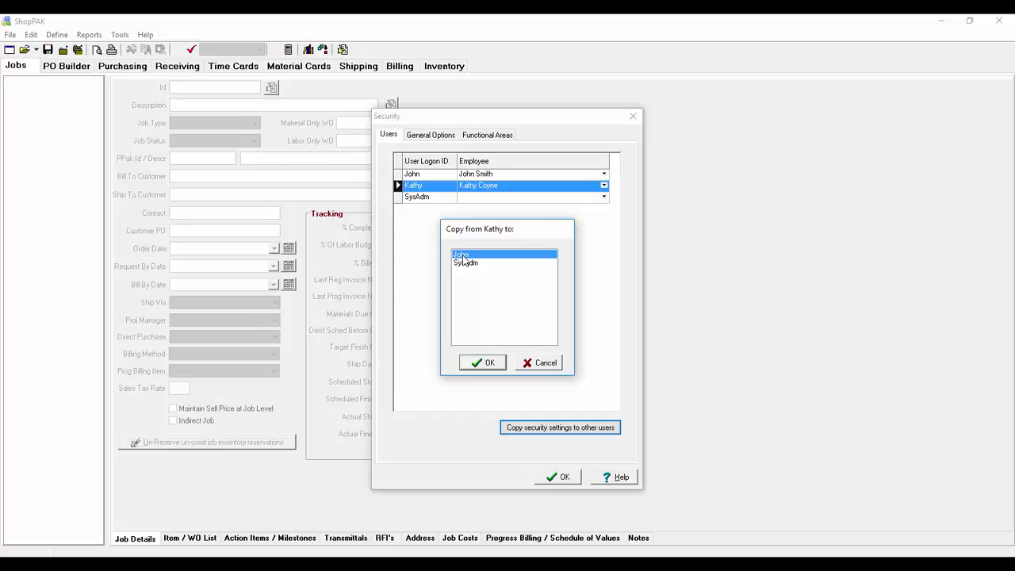
{"action": "left_click", "coordinate": [478, 363]}
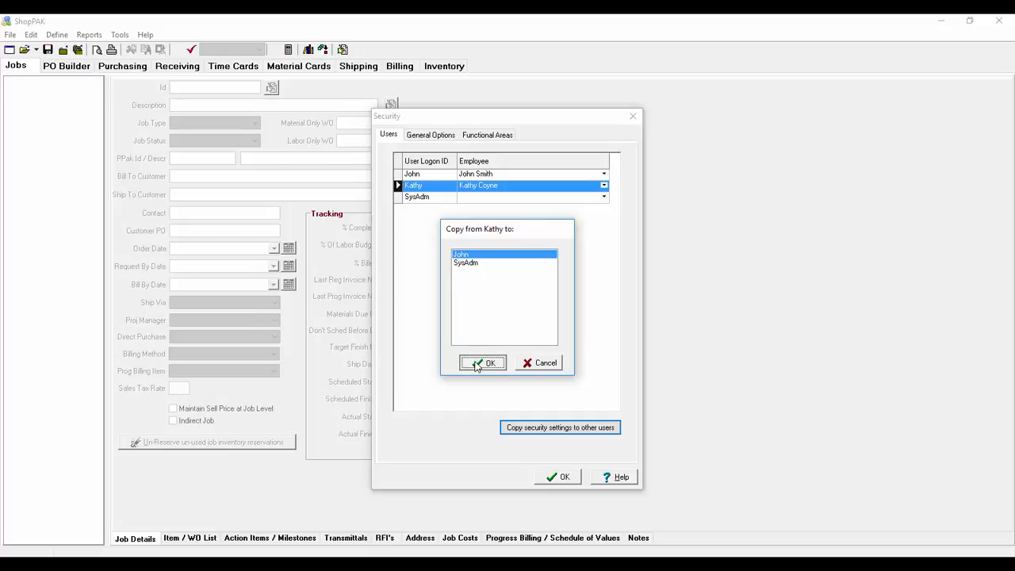
Step: Select the receiving user's record and review their General Options and Functional Areas permissions
{"action": "left_click", "coordinate": [408, 174]}
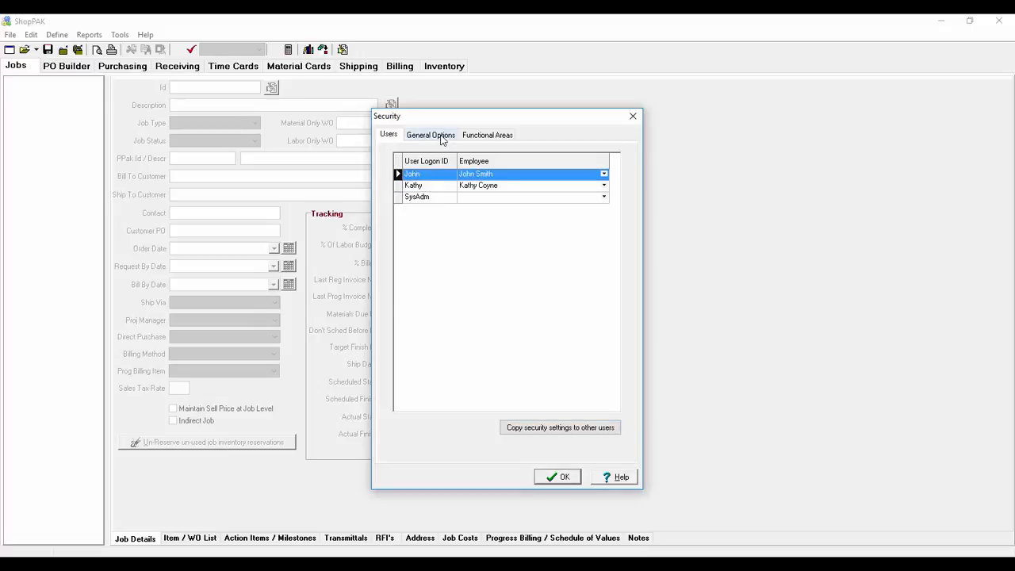
{"action": "left_click", "coordinate": [441, 136]}
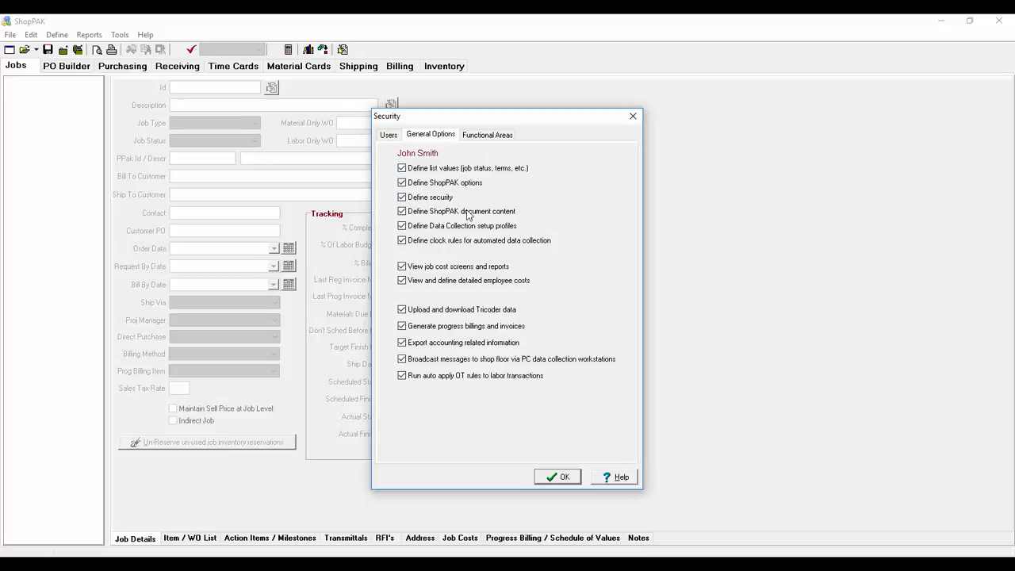
{"action": "left_click", "coordinate": [484, 136]}
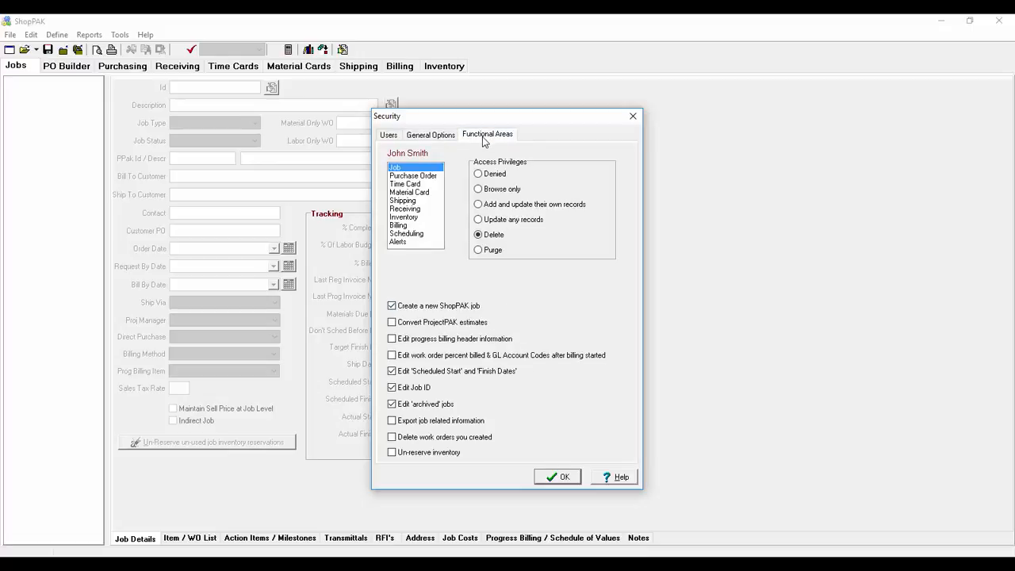
Step: Verify the copied Purchase Order through Alerts privileges, including Inventory Delete, then close Security with OK
{"action": "left_click", "coordinate": [432, 176]}
{"action": "left_click", "coordinate": [430, 185]}
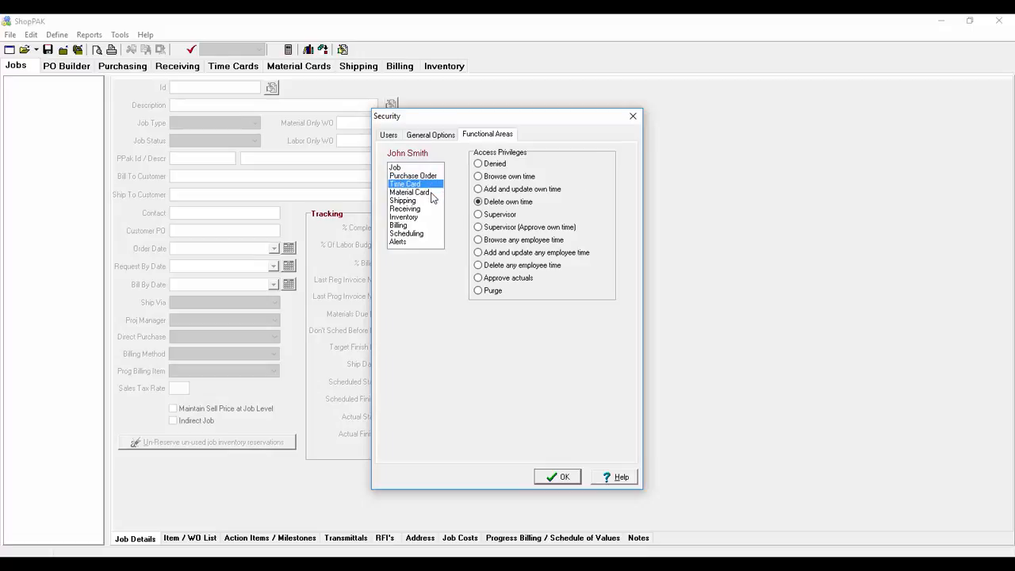
{"action": "left_click", "coordinate": [432, 194]}
{"action": "left_click", "coordinate": [431, 201]}
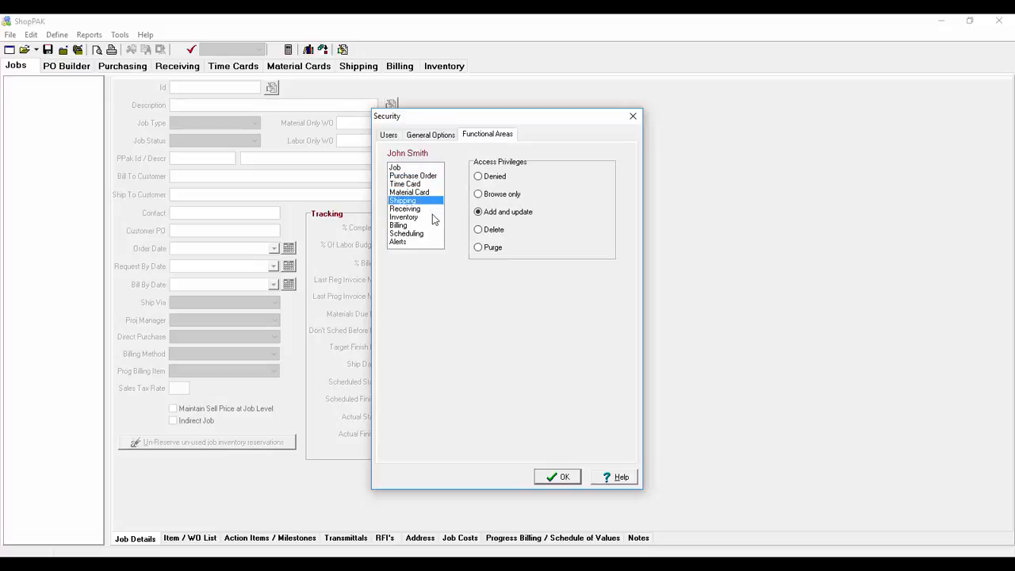
{"action": "left_click", "coordinate": [432, 210]}
{"action": "left_click", "coordinate": [433, 217]}
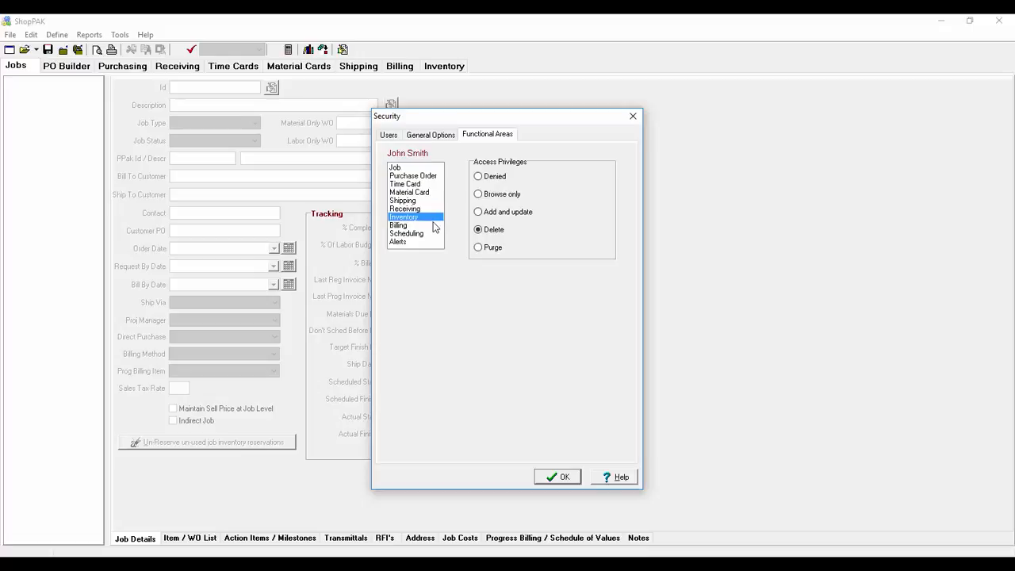
{"action": "left_click", "coordinate": [433, 226]}
{"action": "left_click", "coordinate": [435, 234]}
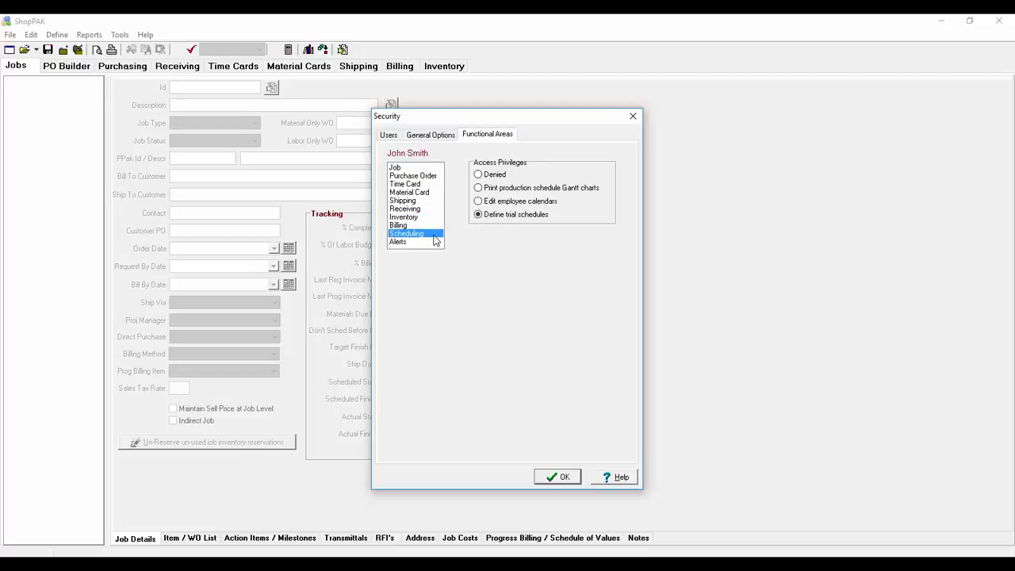
{"action": "left_click", "coordinate": [421, 243]}
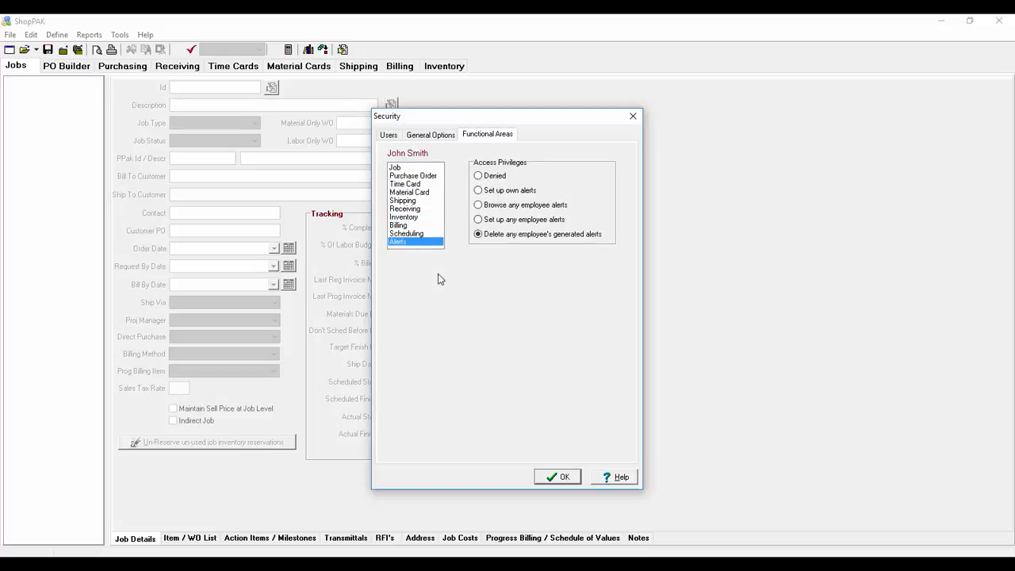
{"action": "left_click", "coordinate": [560, 478]}
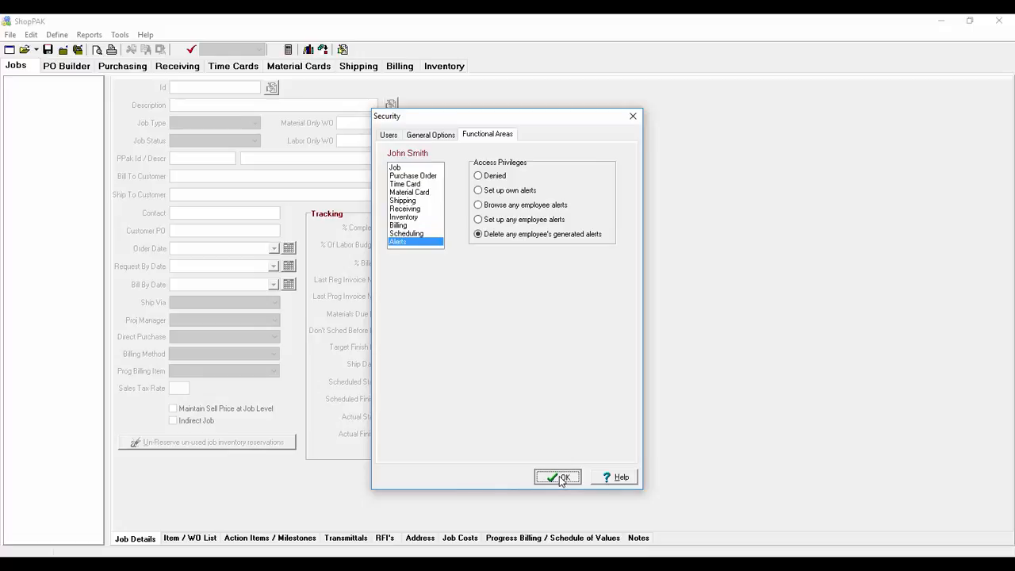